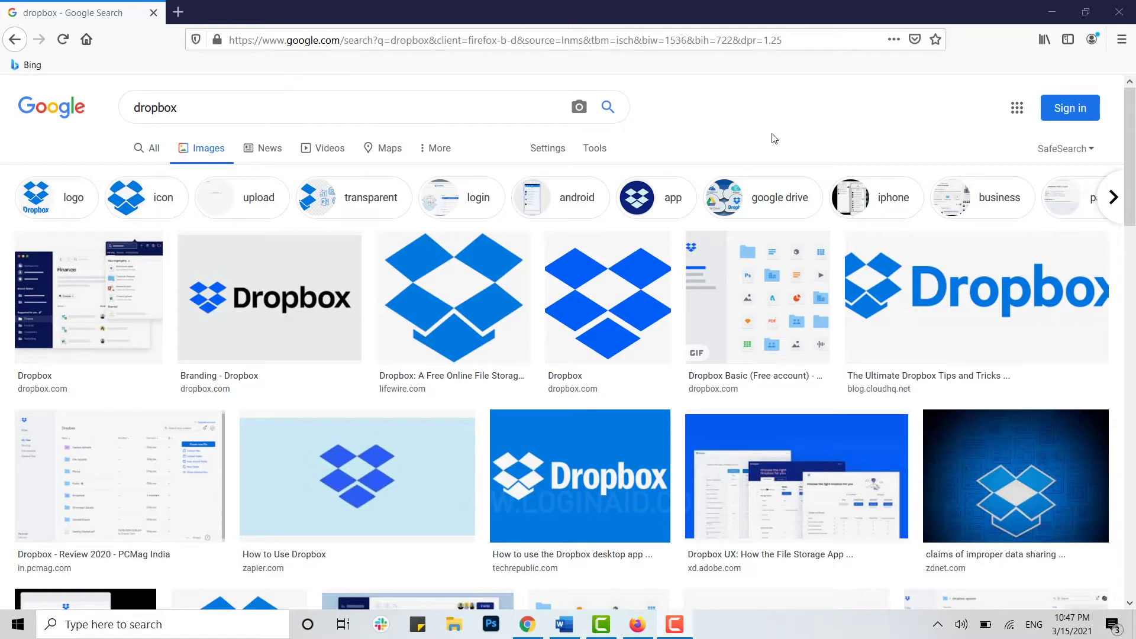
Step: Open a new blank browser tab beside the Google Images results for 'dropbox'
{"action": "left_click", "coordinate": [178, 12]}
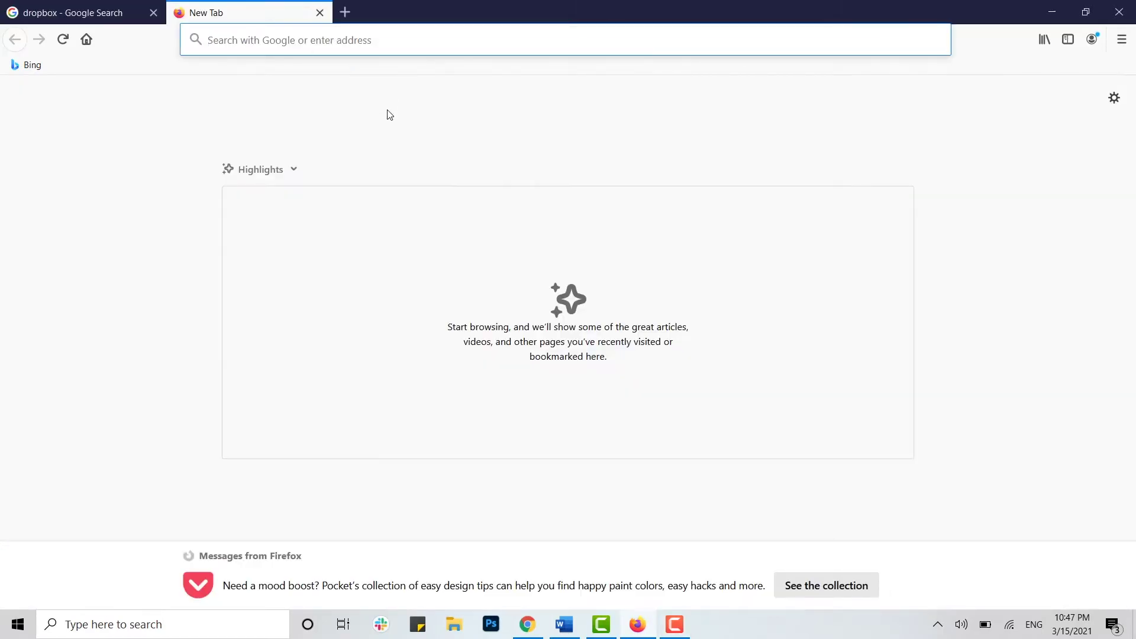
Step: Load dropbox.com in the new tab and go to its sign-in page
{"action": "left_click", "coordinate": [318, 42]}
{"action": "type", "text": "dr"}
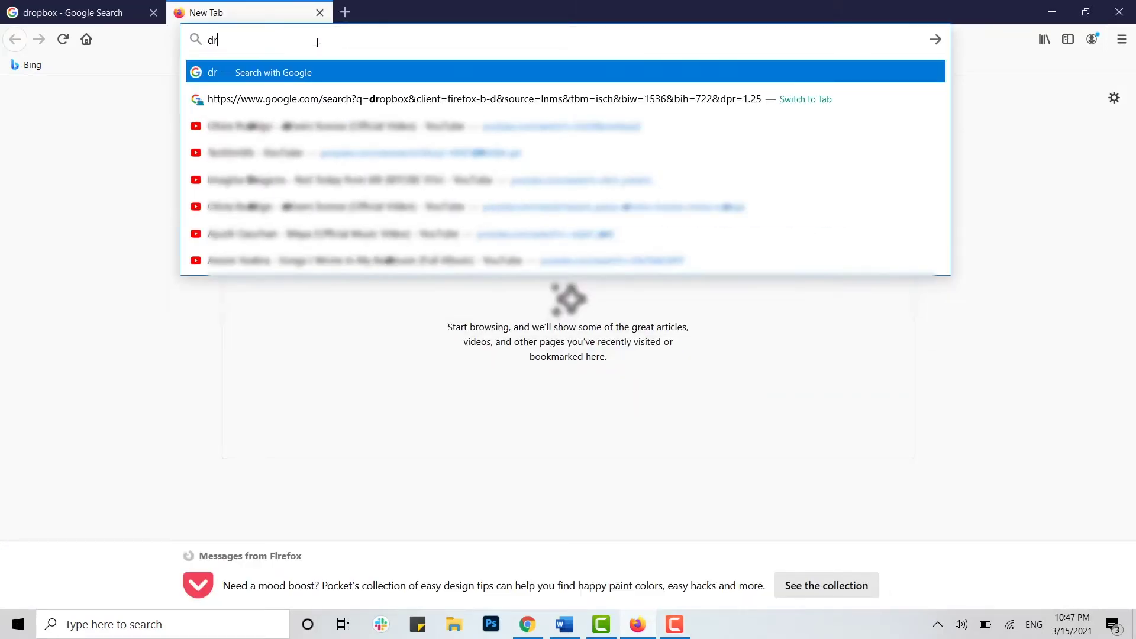
{"action": "type", "text": "opbox.com"}
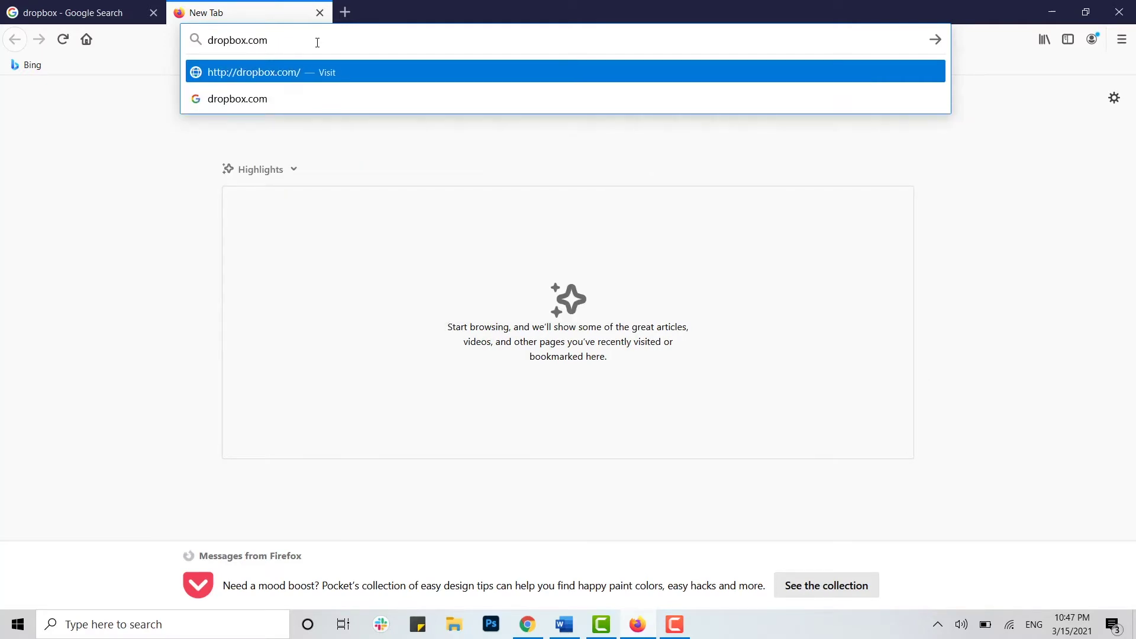
{"action": "key", "text": "Return"}
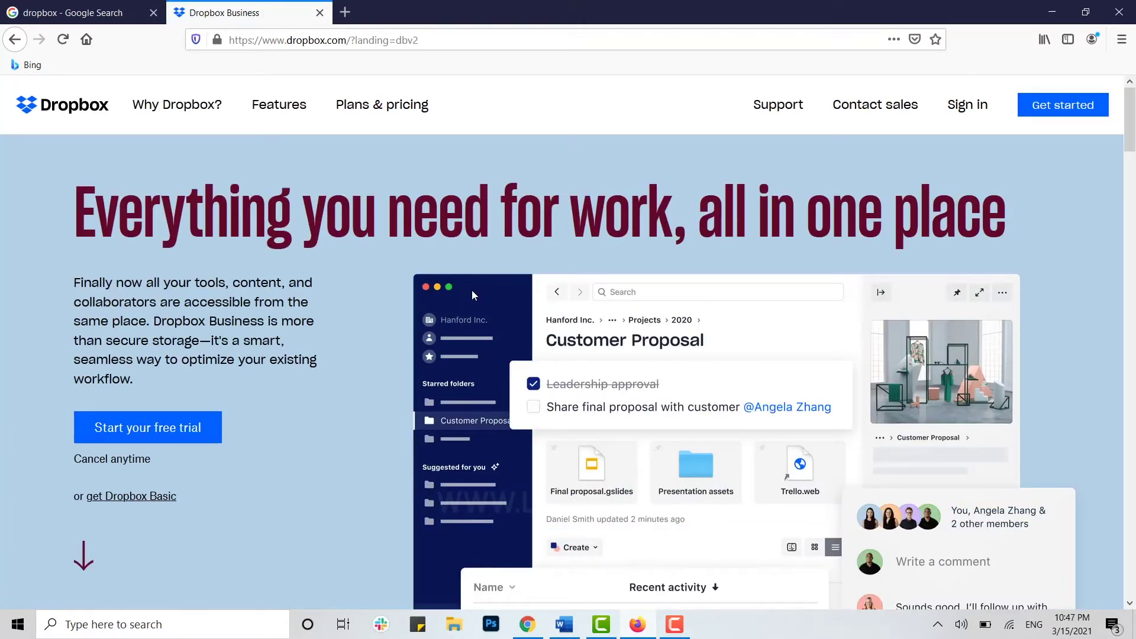
{"action": "left_click", "coordinate": [967, 108]}
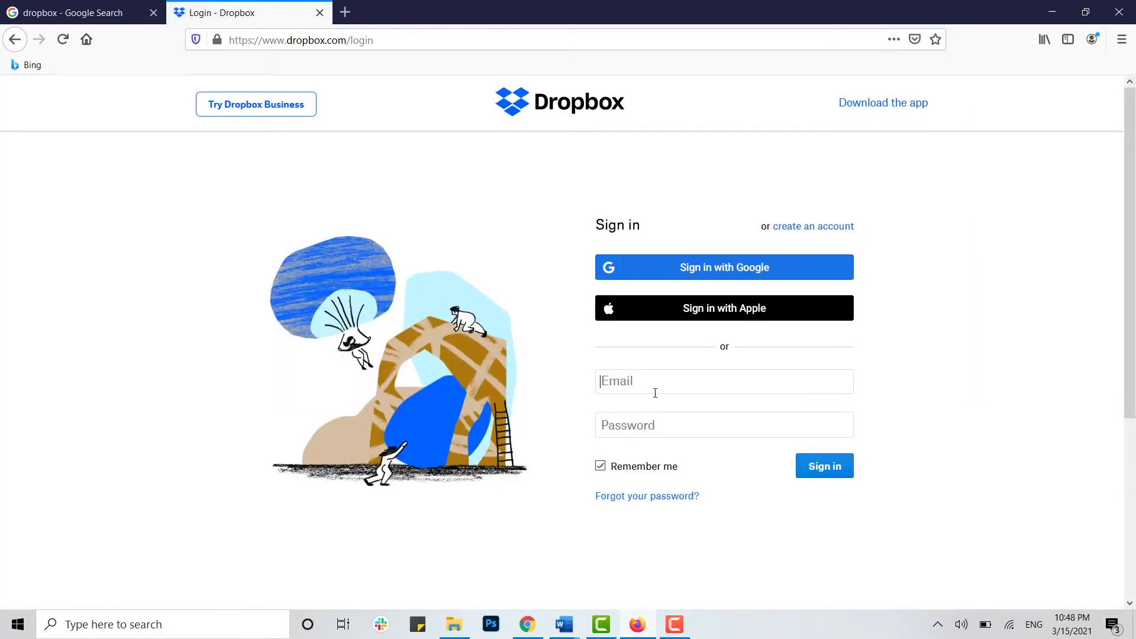
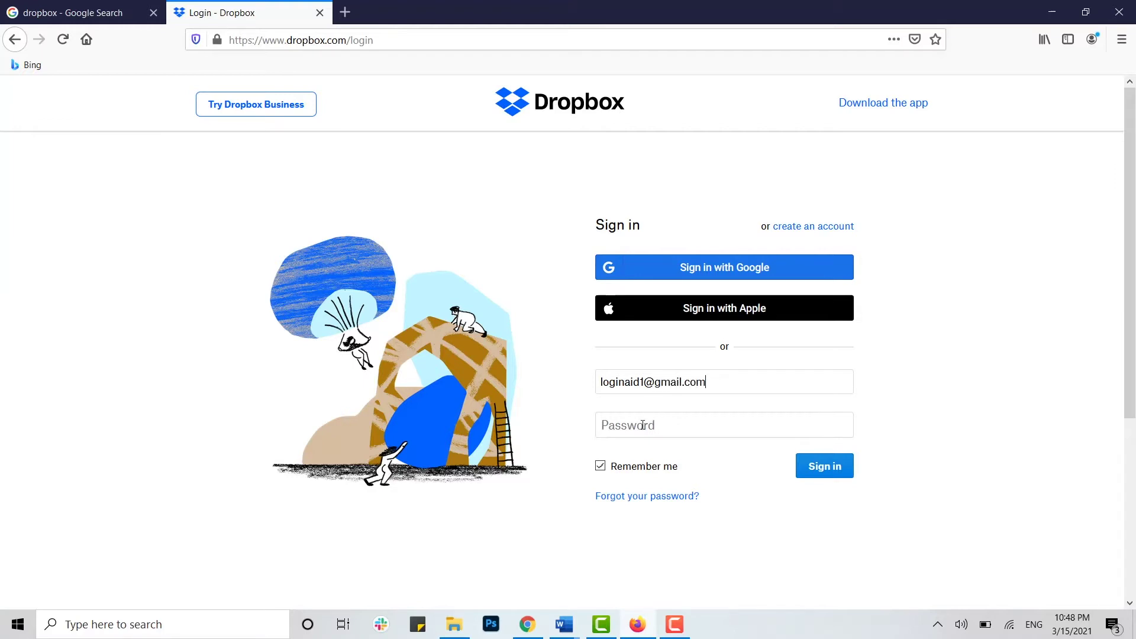
Step: Sign in to Dropbox with the account e-mail and the pasted account password
{"action": "left_click", "coordinate": [643, 425]}
{"action": "key", "text": "ctrl+v"}
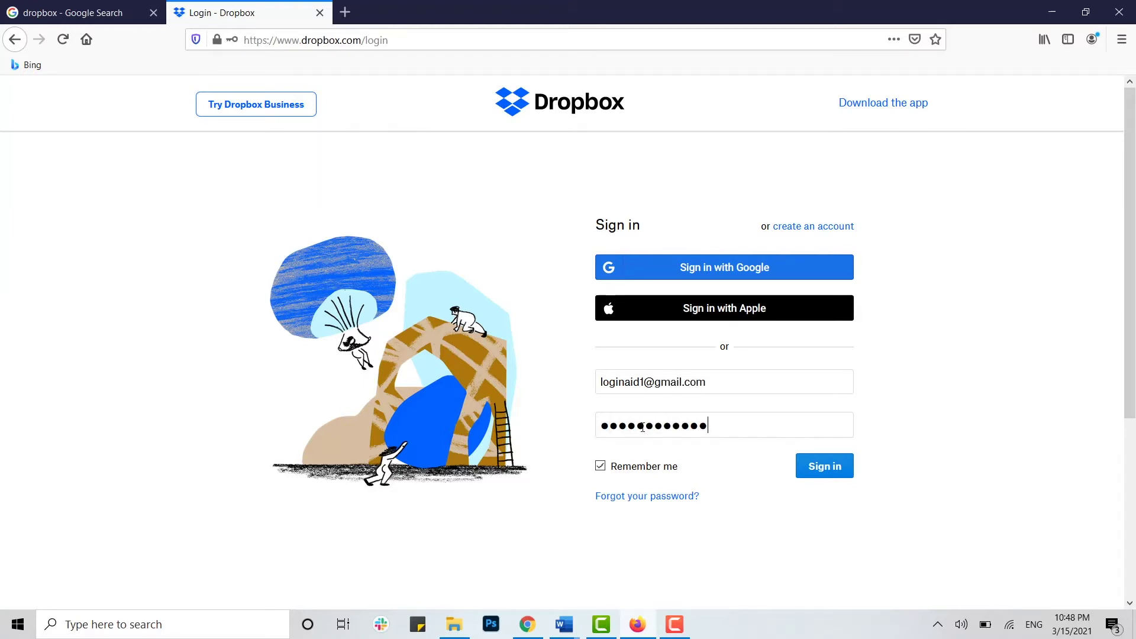
{"action": "left_click", "coordinate": [845, 476]}
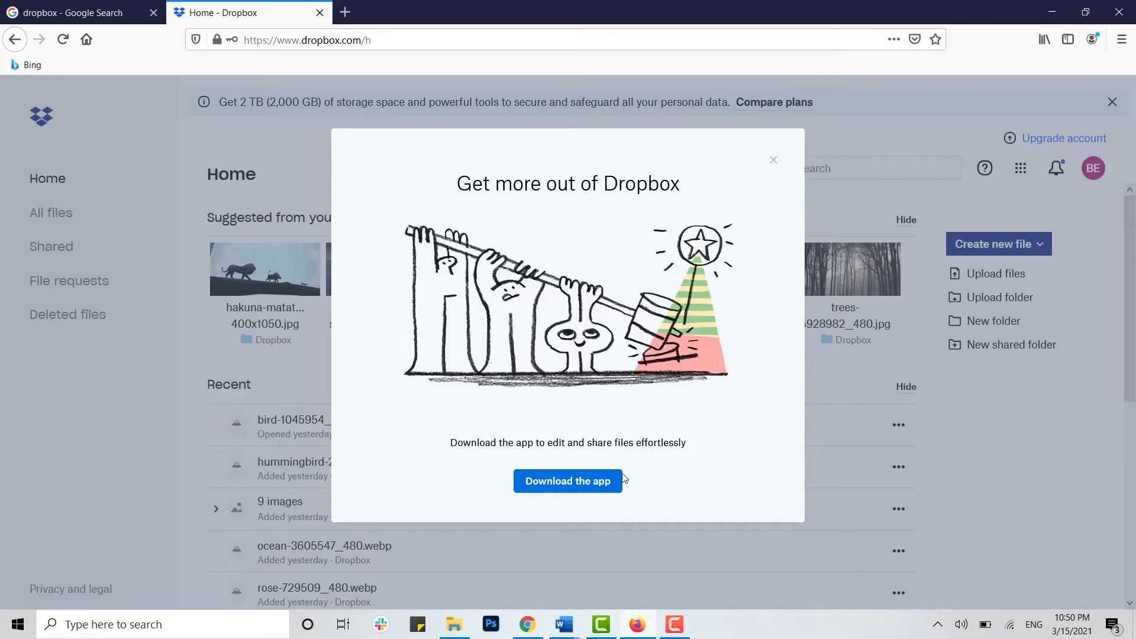
Step: Close the app-download prompt and open actions for ocean-3605547_480.webp in Recent files
{"action": "left_click", "coordinate": [774, 167]}
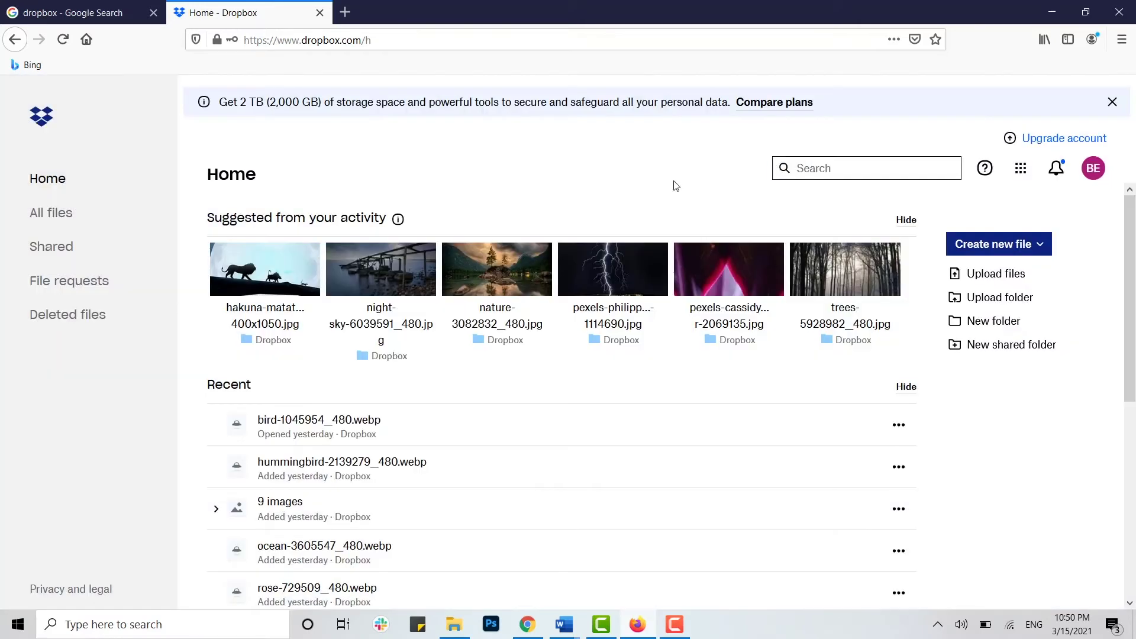
{"action": "scroll", "coordinate": [708, 187], "scroll_direction": "down", "scroll_amount": 5}
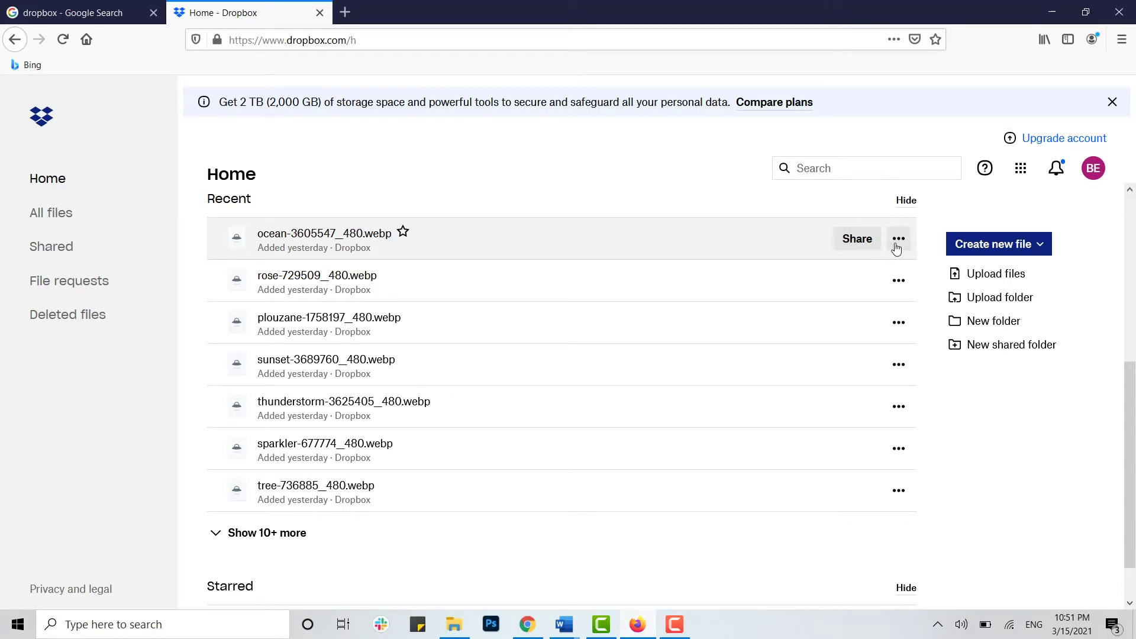
{"action": "left_click", "coordinate": [897, 244]}
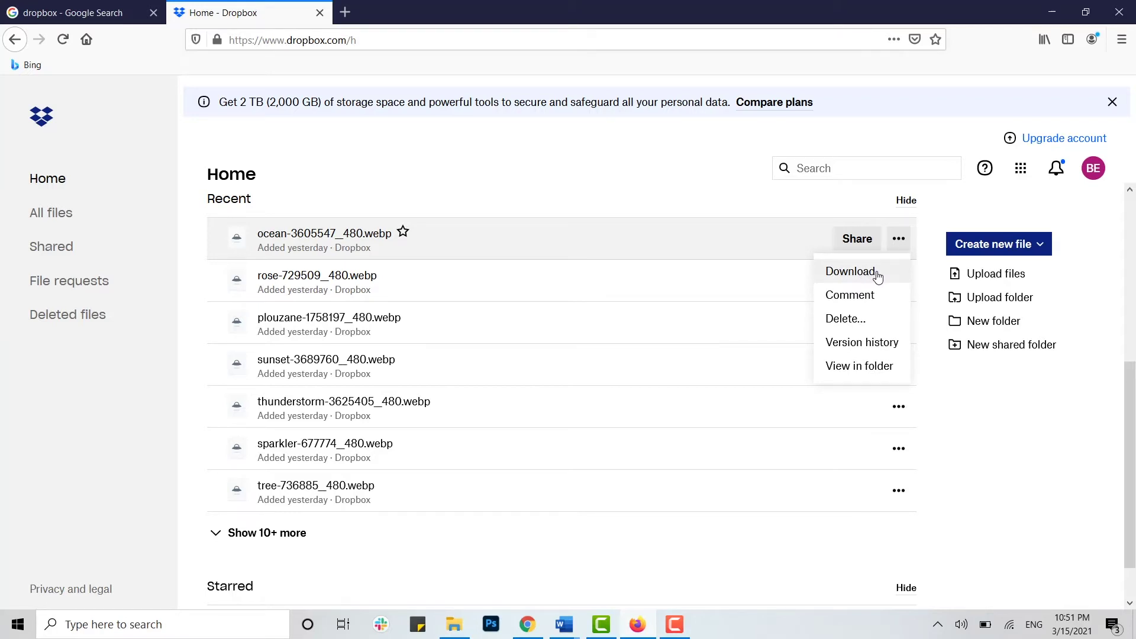
Step: Download ocean-3605547_480.webp and save it to the computer
{"action": "left_click", "coordinate": [876, 273]}
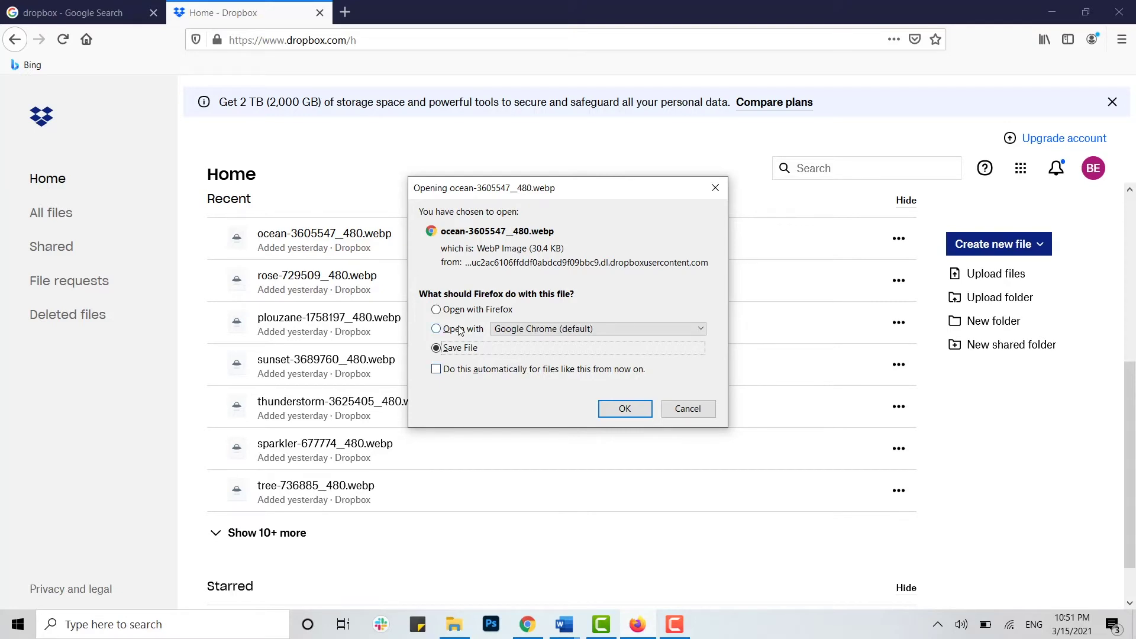
{"action": "left_click", "coordinate": [625, 409]}
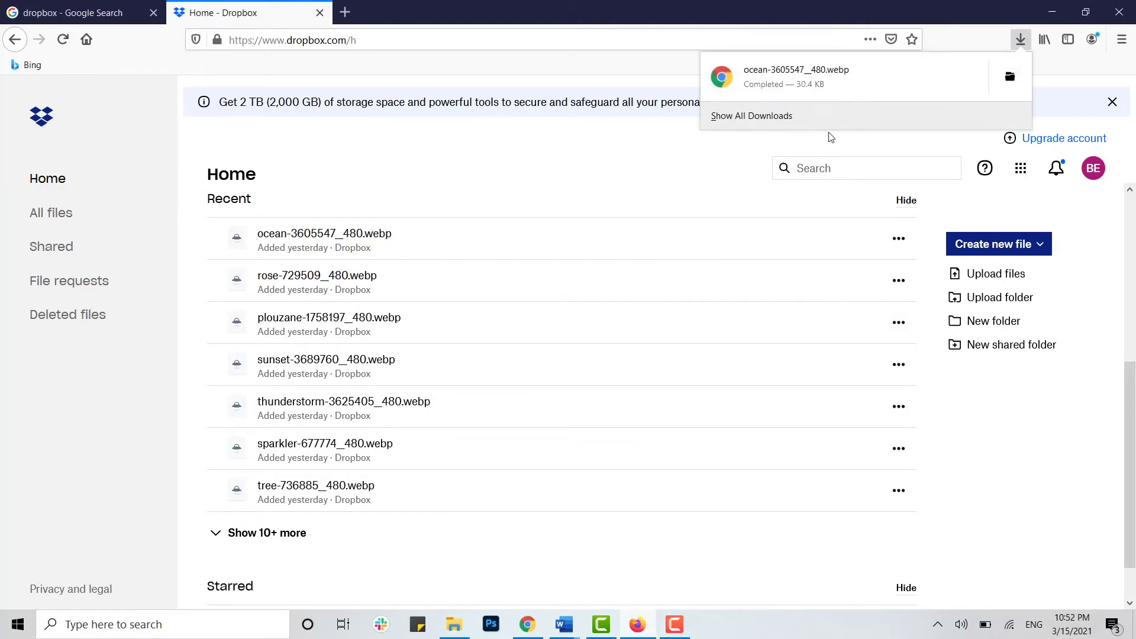
{"action": "left_click", "coordinate": [1021, 77]}
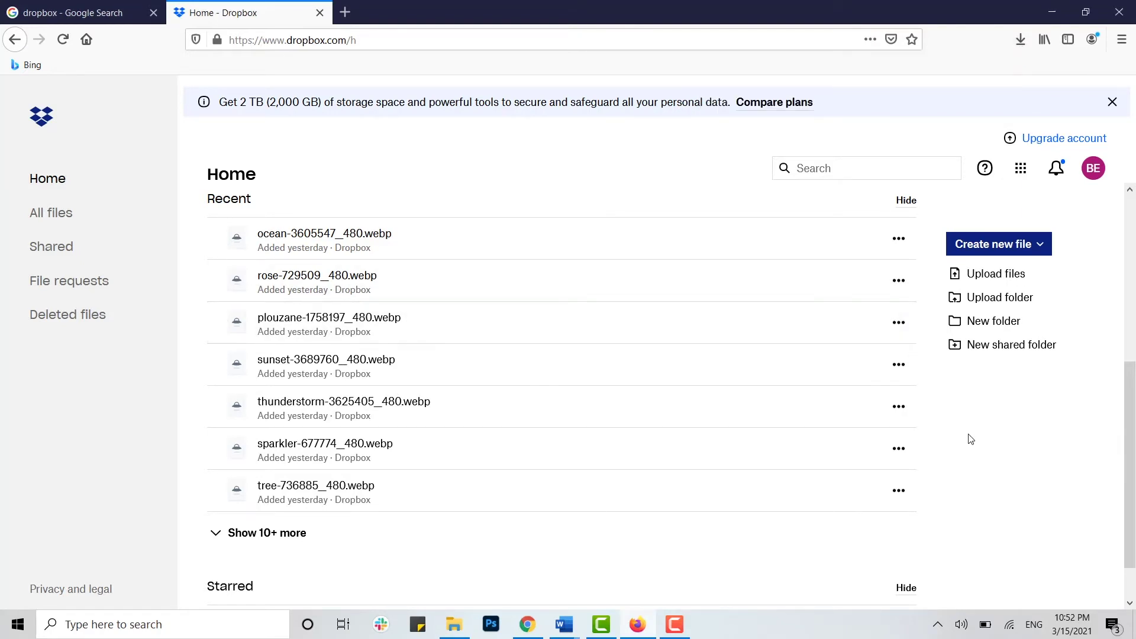
Step: Confirm ocean-3605547_480.webp in Firefox's full downloads list, then open rose's actions on Dropbox Home
{"action": "left_click", "coordinate": [1019, 42]}
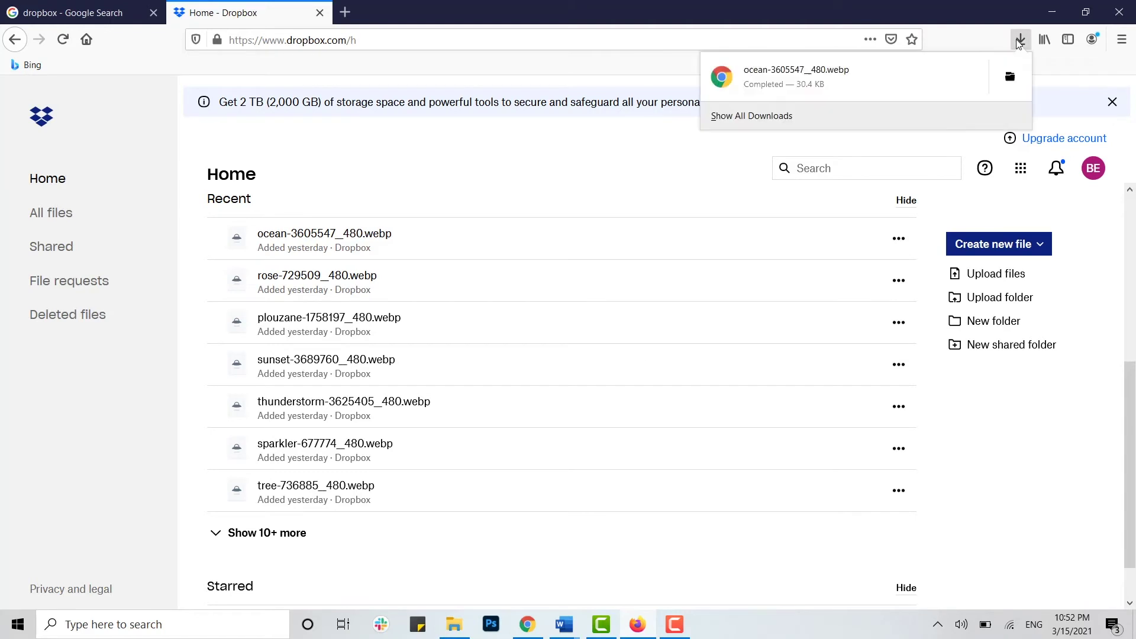
{"action": "left_click", "coordinate": [745, 116]}
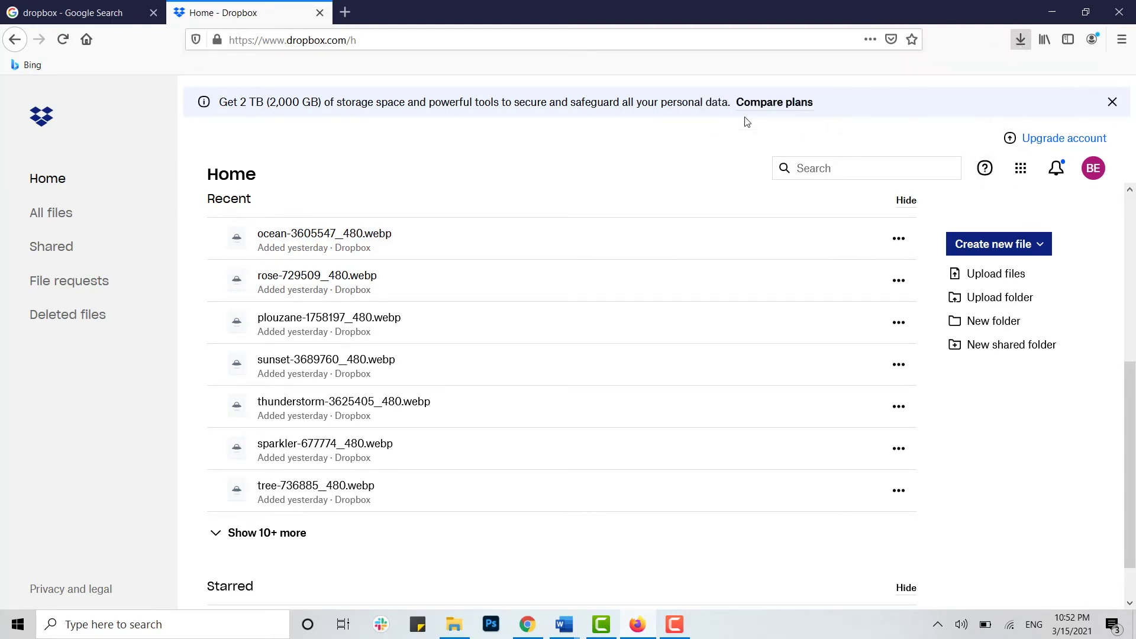
{"action": "left_click", "coordinate": [253, 17]}
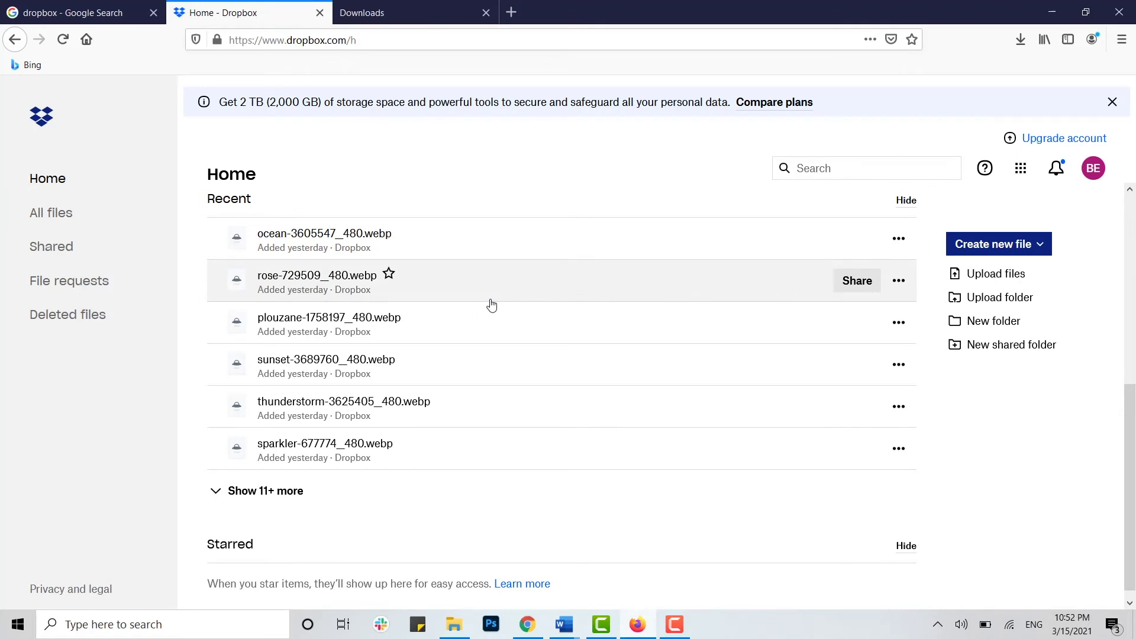
{"action": "left_click", "coordinate": [898, 282]}
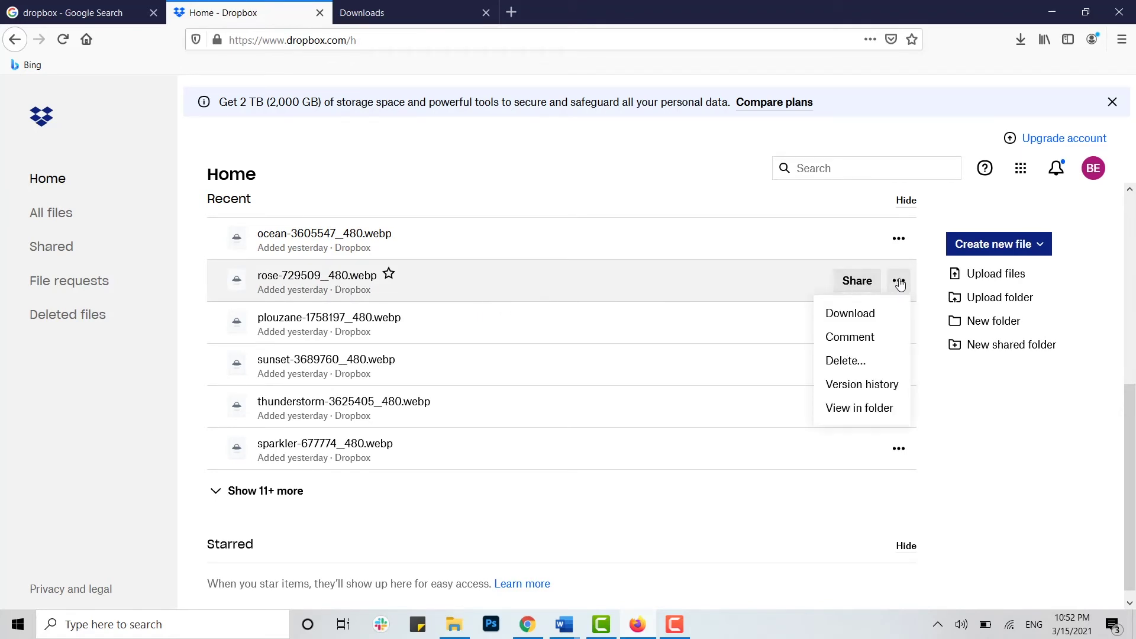
Step: Save rose-729509_480.webp to disk, check it in the downloads list, and return to Dropbox Home
{"action": "left_click", "coordinate": [864, 314]}
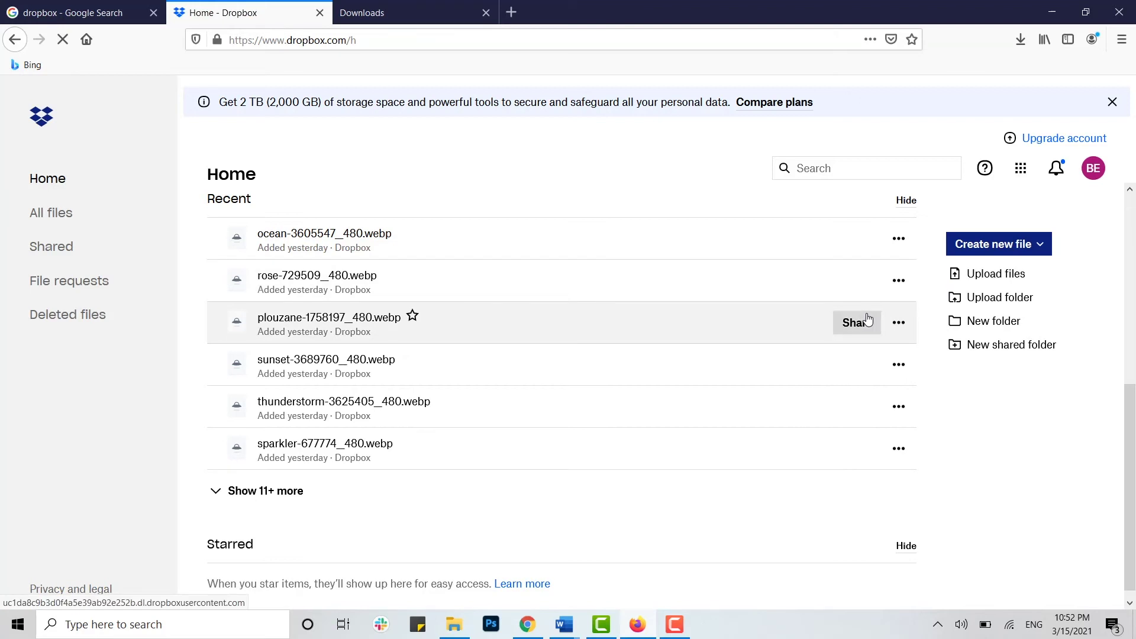
{"action": "left_click", "coordinate": [438, 348]}
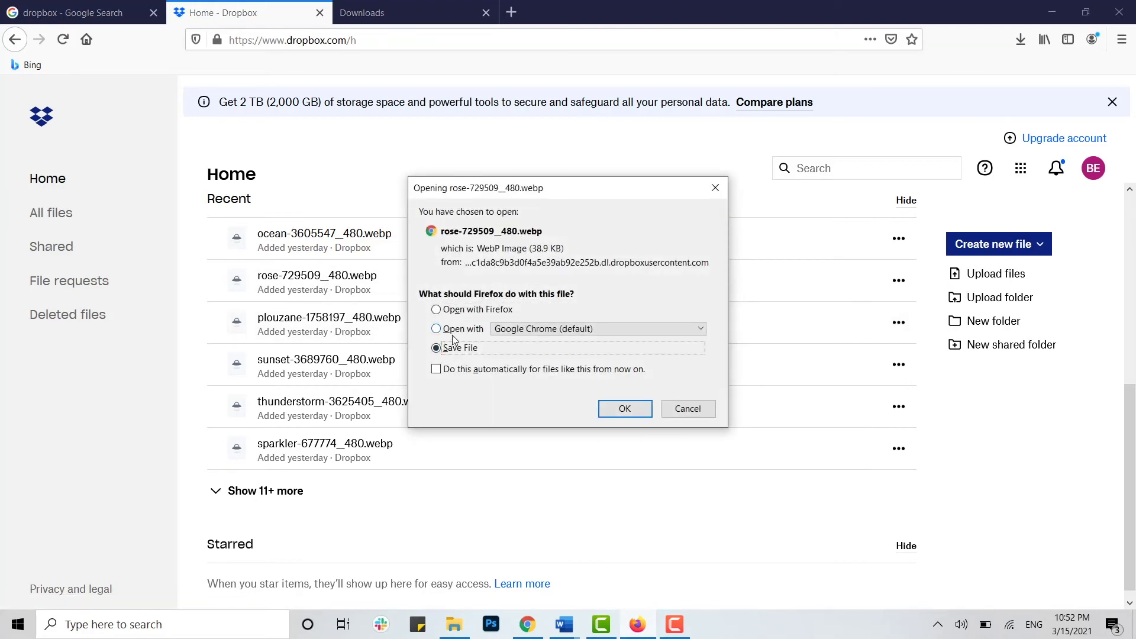
{"action": "left_click", "coordinate": [645, 416]}
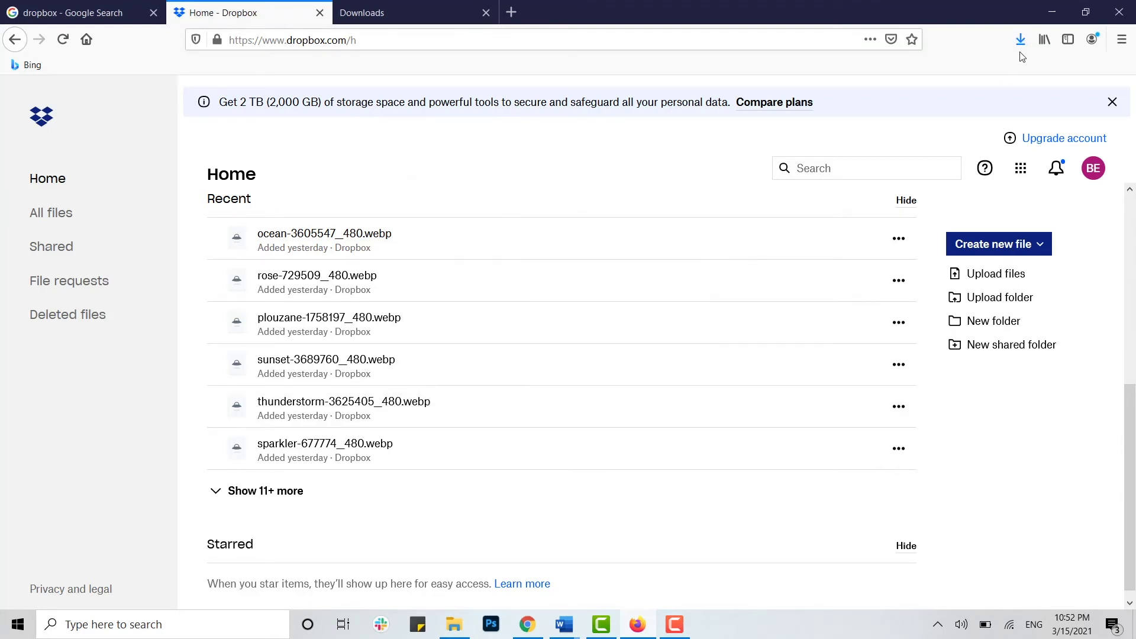
{"action": "left_click", "coordinate": [1021, 39]}
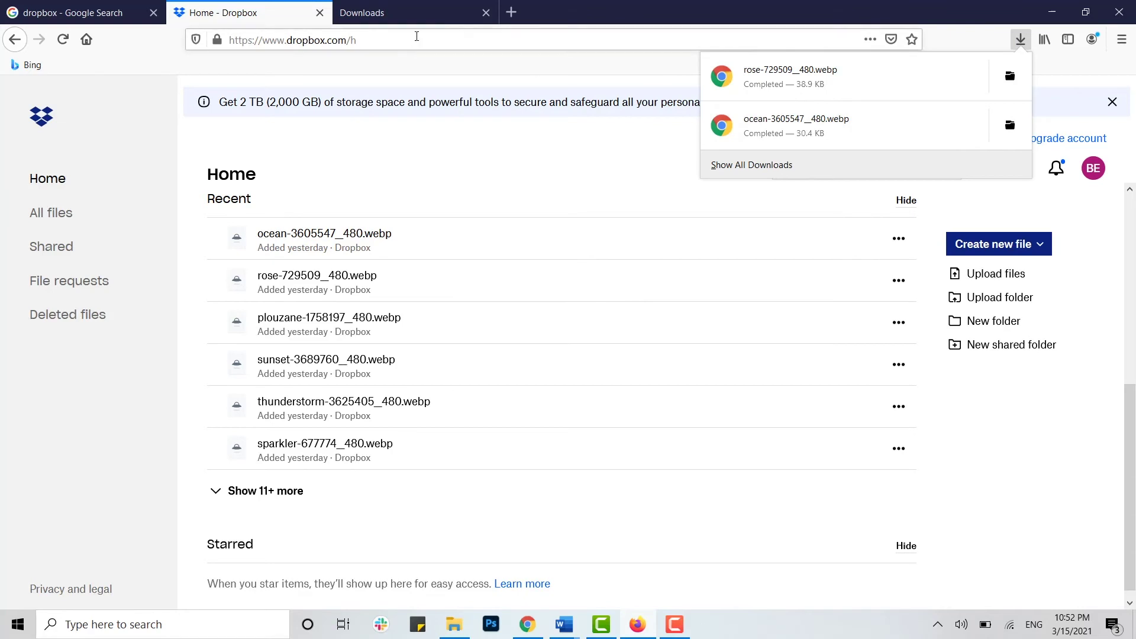
{"action": "left_click", "coordinate": [405, 18]}
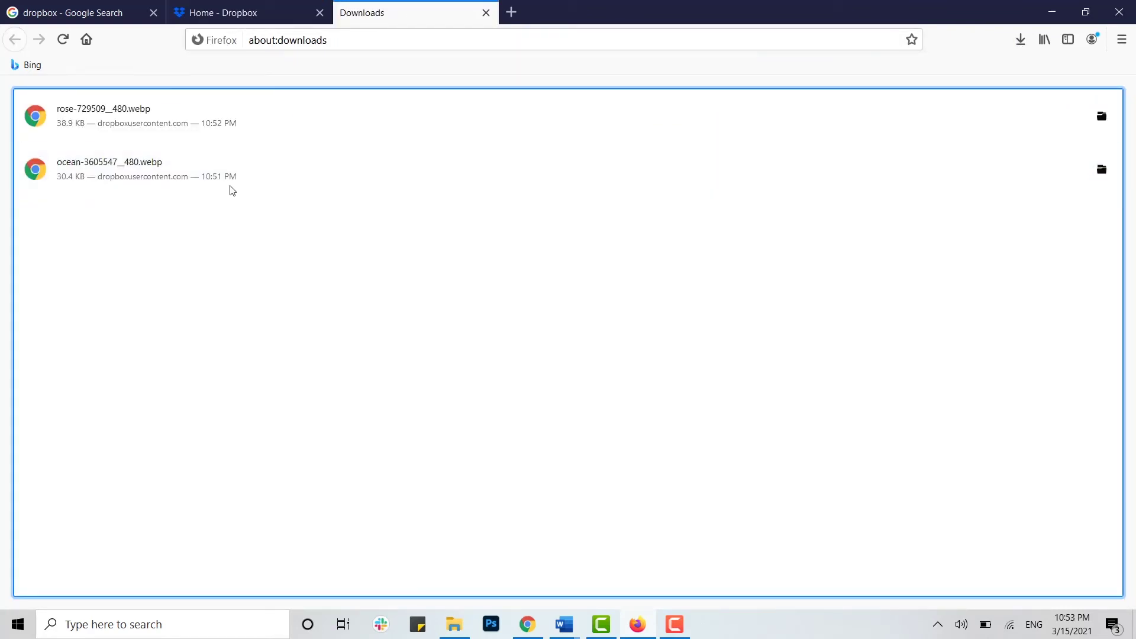
{"action": "key", "text": "ctrl+shift+Tab"}
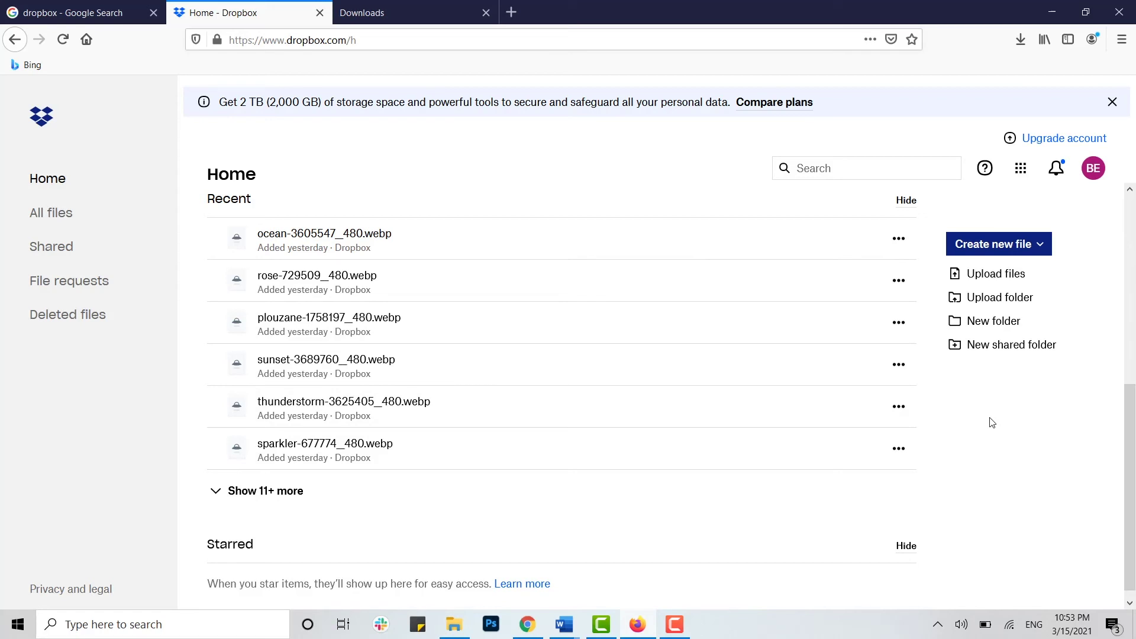
Step: Preview sunset-3689760_480.webp, save it to disk, and check the recent downloads
{"action": "left_click", "coordinate": [309, 384]}
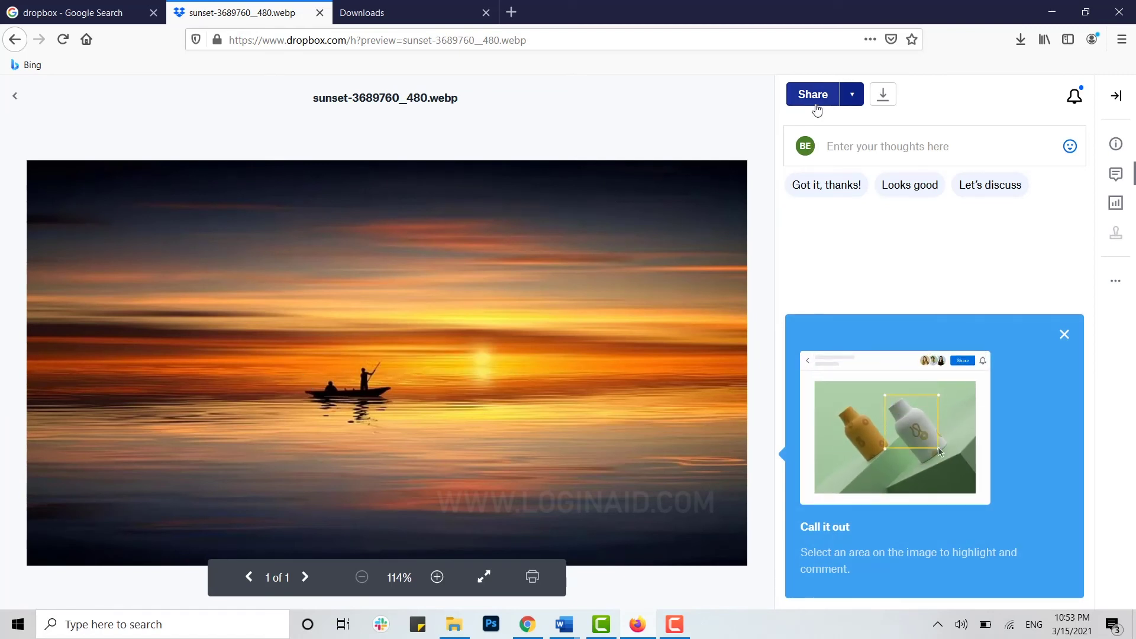
{"action": "left_click", "coordinate": [886, 102]}
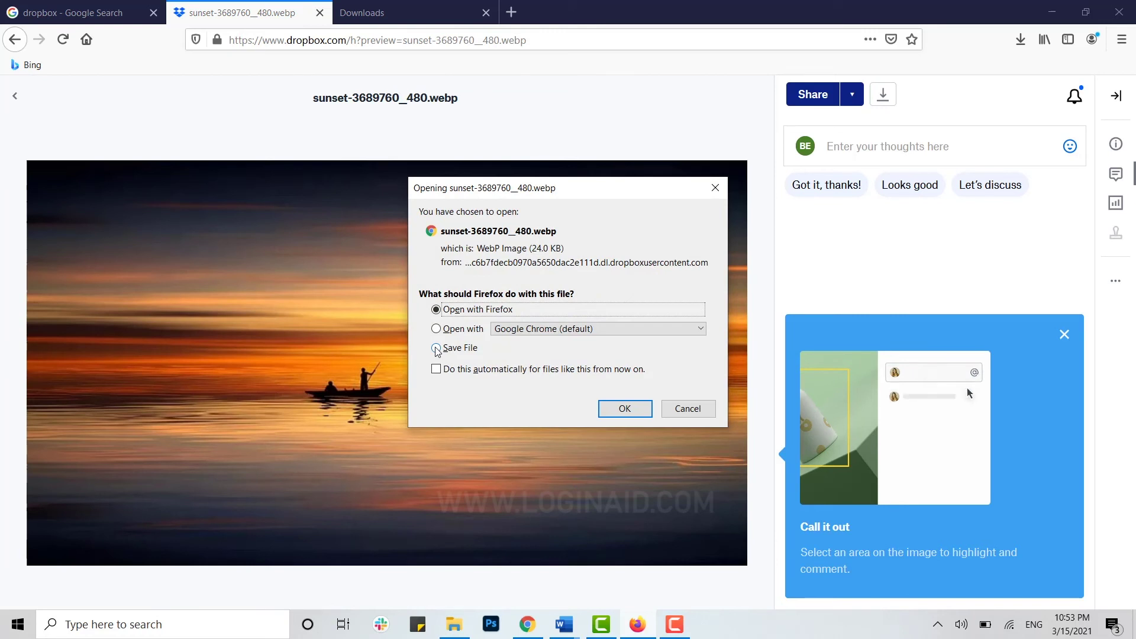
{"action": "left_click", "coordinate": [436, 348]}
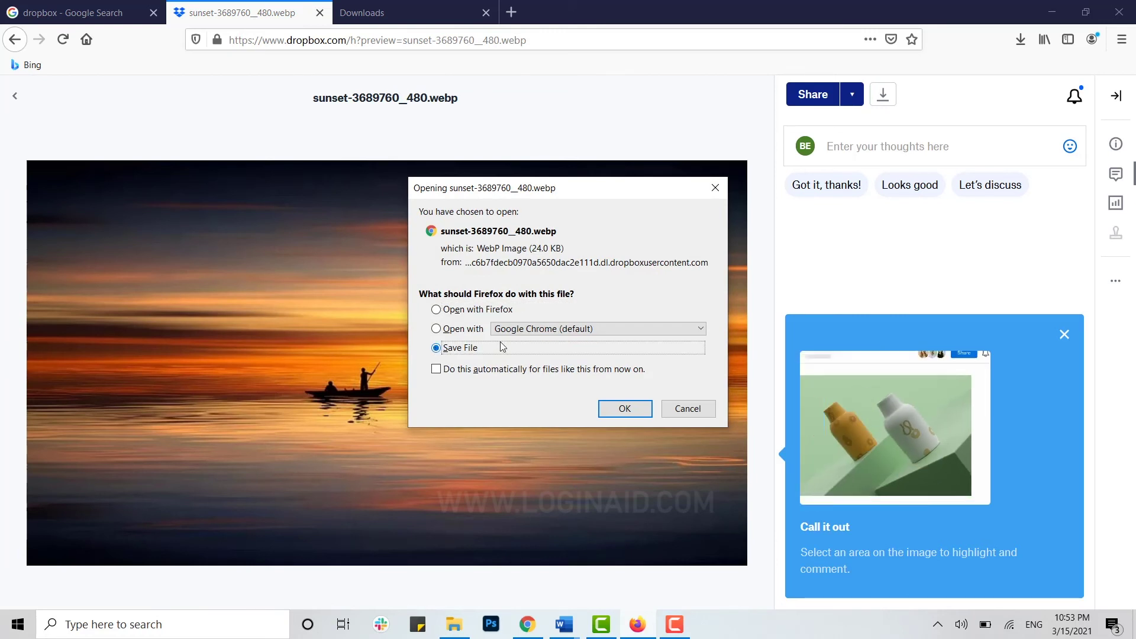
{"action": "left_click", "coordinate": [621, 409]}
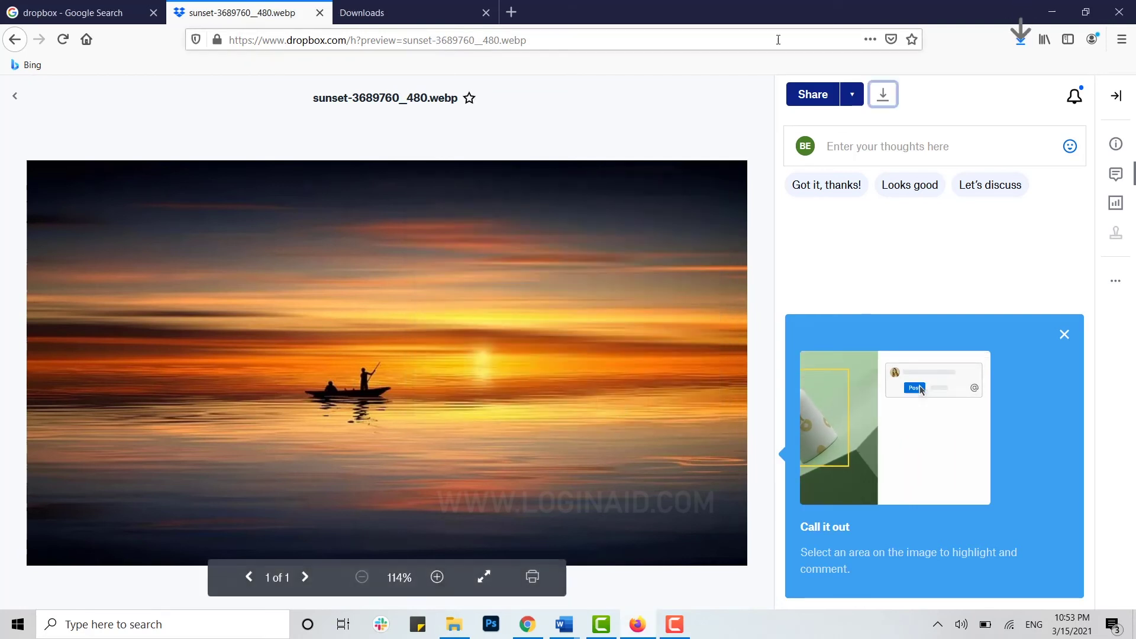
{"action": "left_click", "coordinate": [1021, 40]}
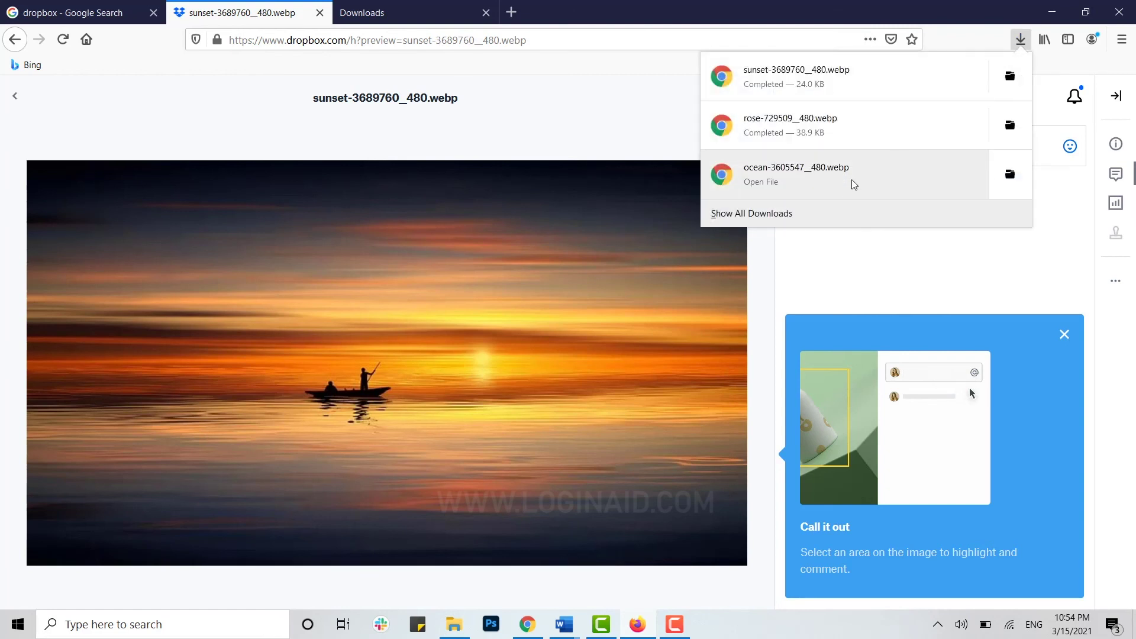
Step: Open the full downloads list, then go from the sunset preview back to Dropbox Home's file list
{"action": "left_click", "coordinate": [751, 212]}
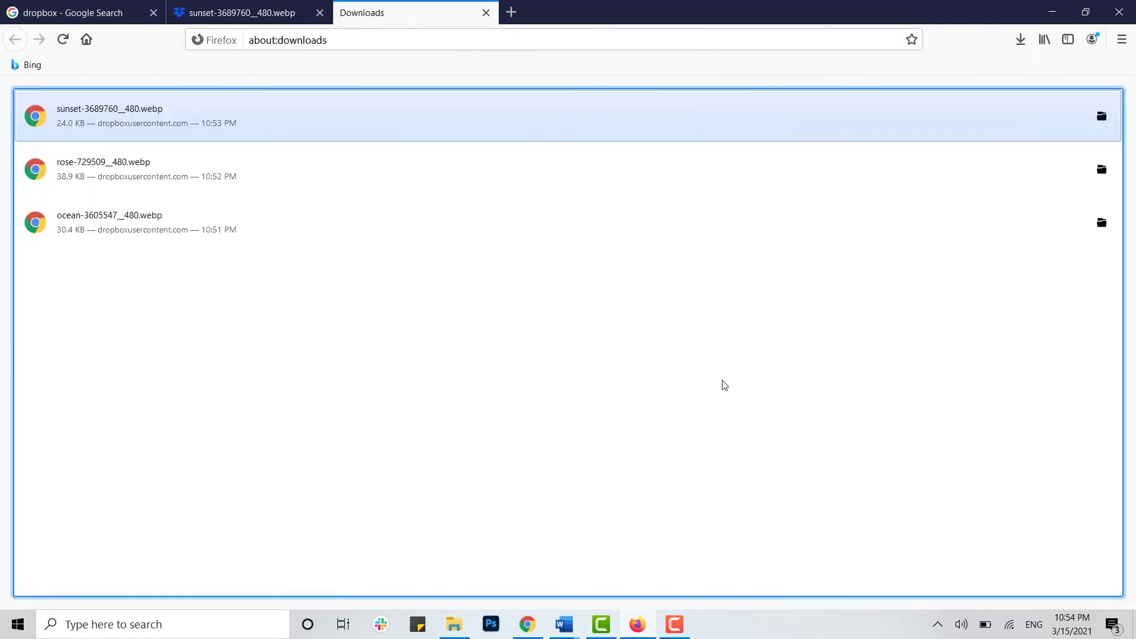
{"action": "left_click", "coordinate": [234, 13]}
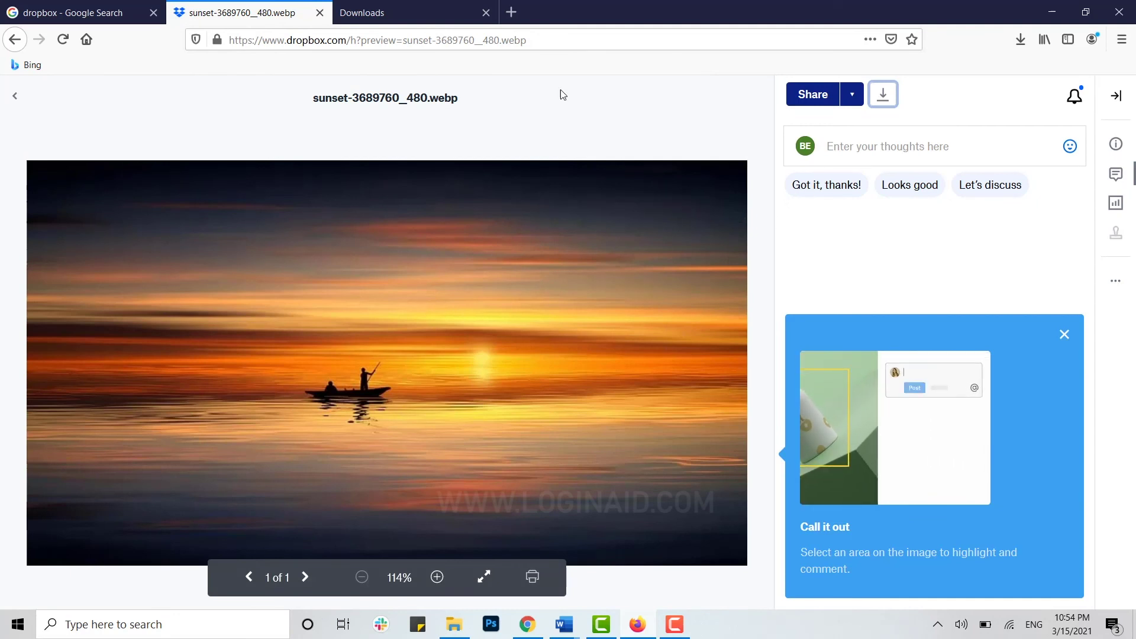
{"action": "left_click", "coordinate": [8, 103]}
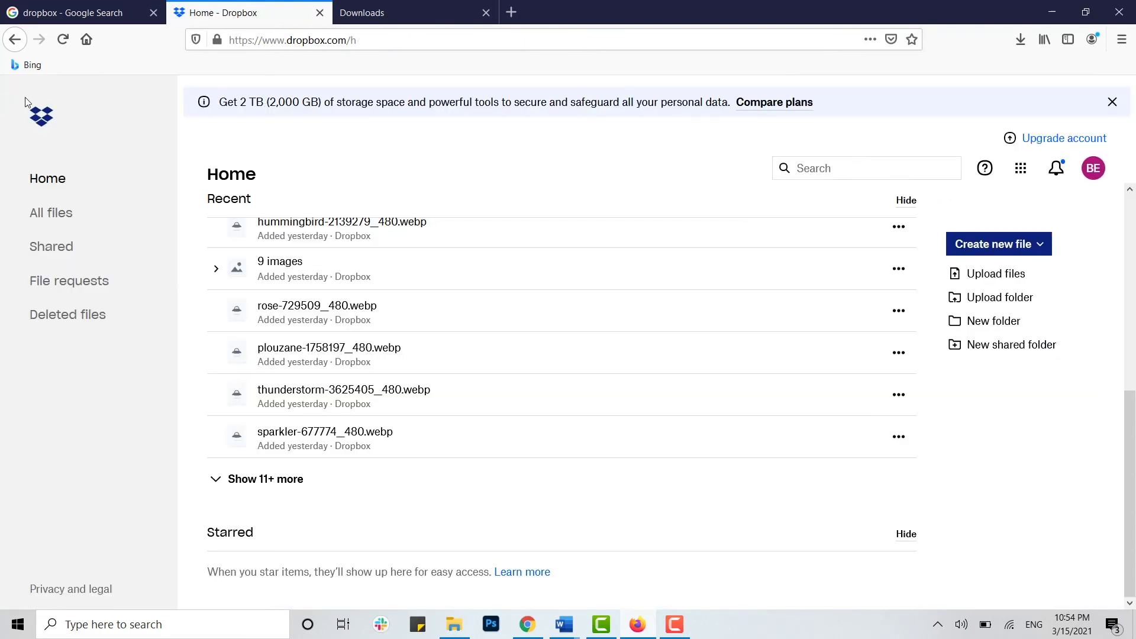